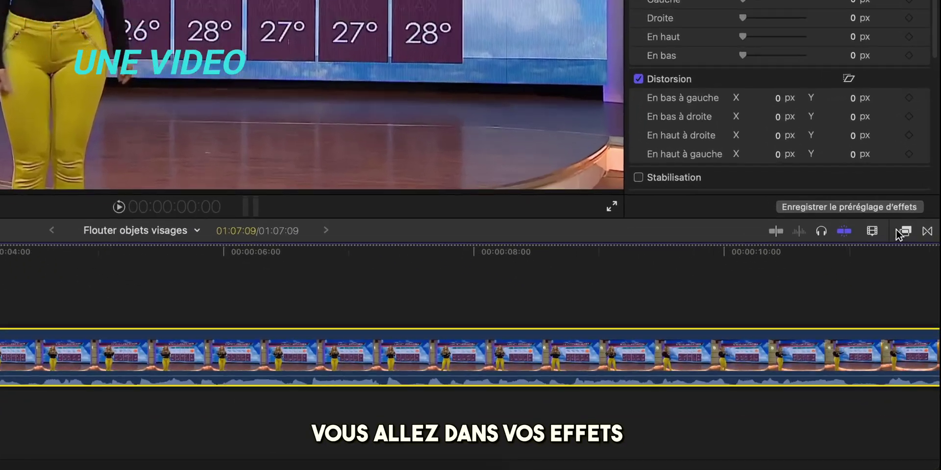
# Step: Apply the Gaussien blur from the Effects browser to the weather-report clip
pyautogui.click(920, 318)
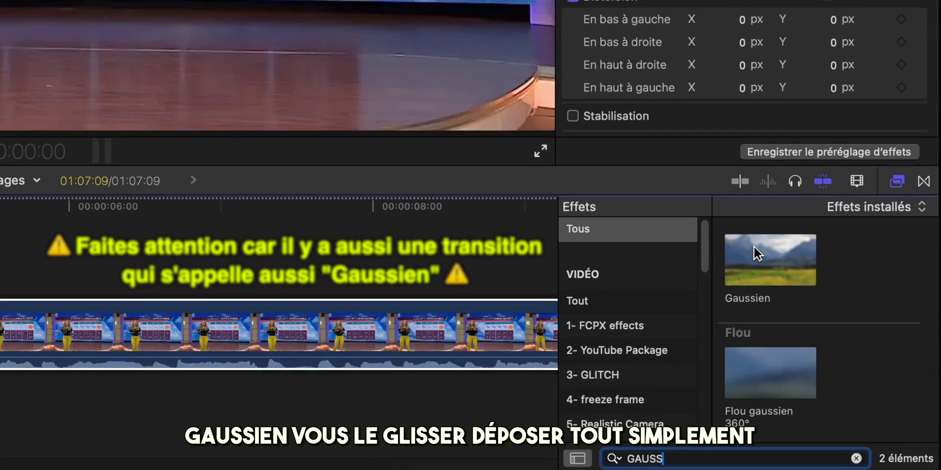
pyautogui.moveTo(754, 246)
pyautogui.mouseDown()
pyautogui.moveTo(422, 388)
pyautogui.moveTo(423, 403)
pyautogui.mouseUp()
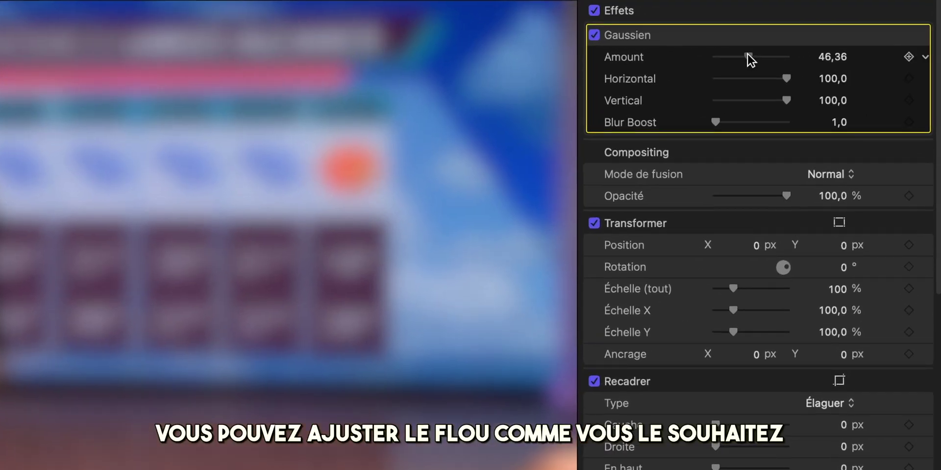
# Step: Test the Gaussien strength and Blur Boost, settling the Amount at about 49
pyautogui.moveTo(749, 55)
pyautogui.mouseDown()
pyautogui.moveTo(827, 50)
pyautogui.moveTo(856, 62)
pyautogui.moveTo(854, 74)
pyautogui.mouseUp()
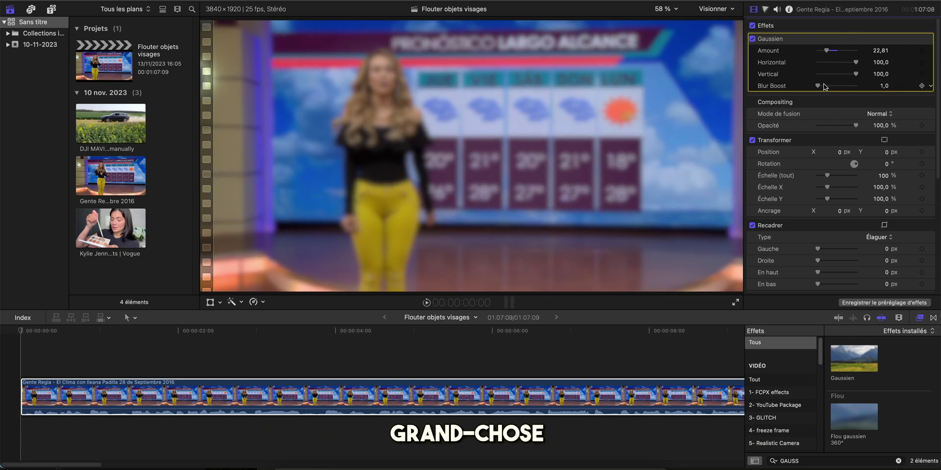
pyautogui.moveTo(818, 85); pyautogui.dragTo(819, 86)
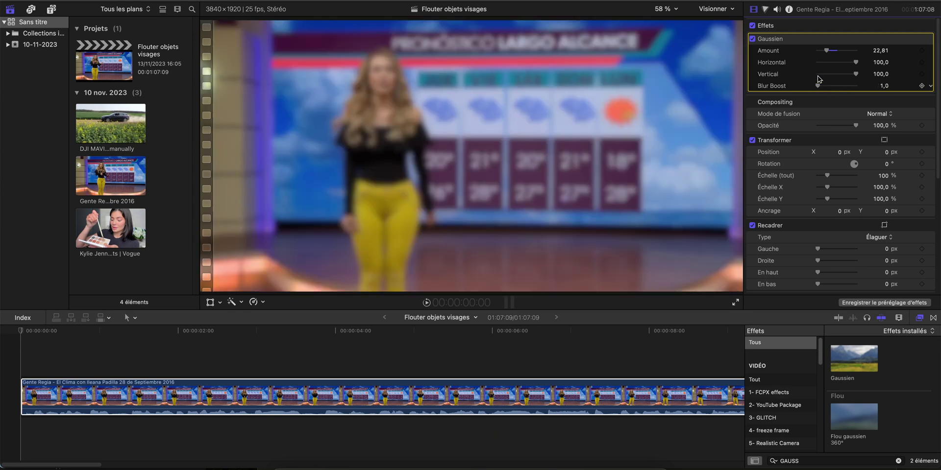
pyautogui.moveTo(827, 51); pyautogui.dragTo(837, 51)
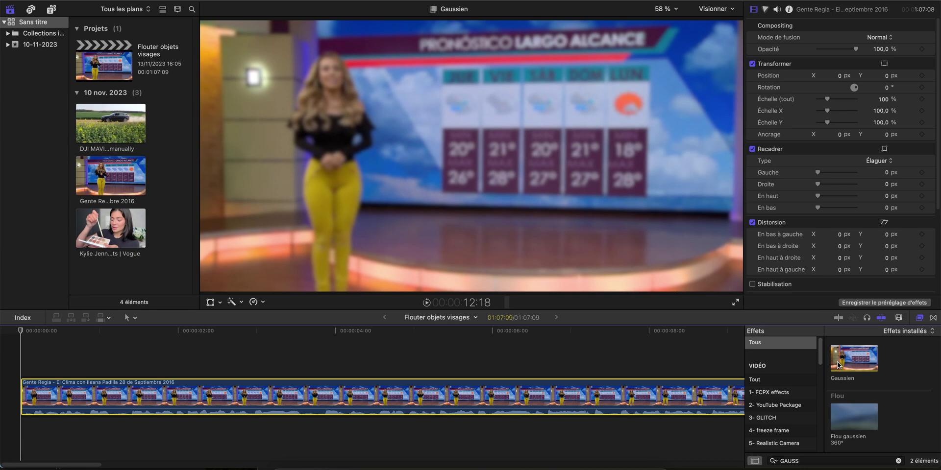
# Step: Apply Gaussien to the clip and duplicate the beauty clip onto the lane above
pyautogui.doubleClick(837, 362)
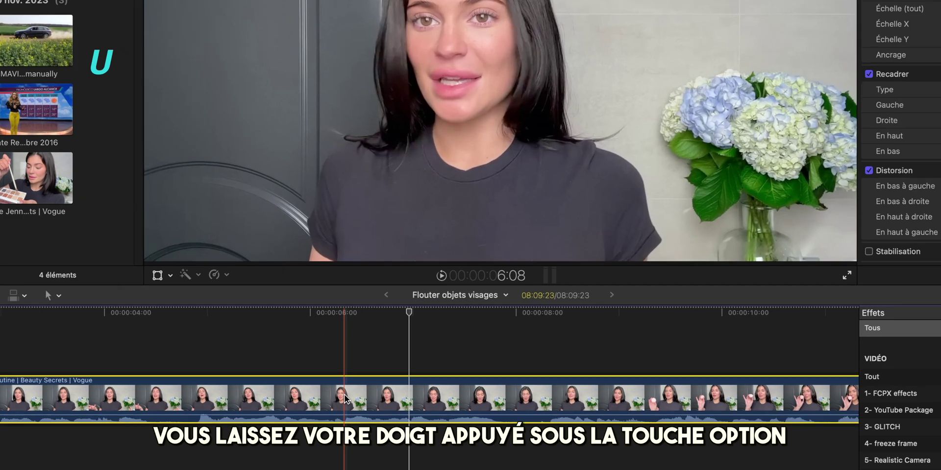
pyautogui.moveTo(351, 383); pyautogui.dragTo(352, 343)
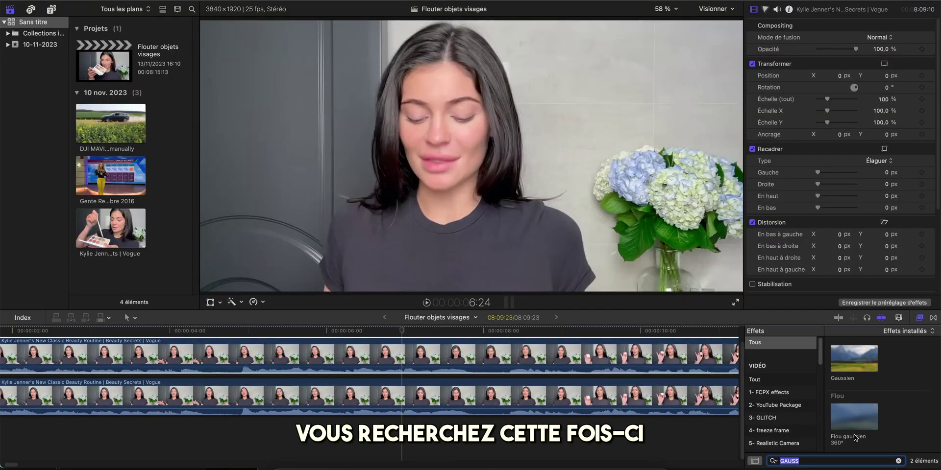
# Step: Add the Masque de forme effect, then the Gaussien blur, to the duplicated beauty clip
pyautogui.write('SQ')
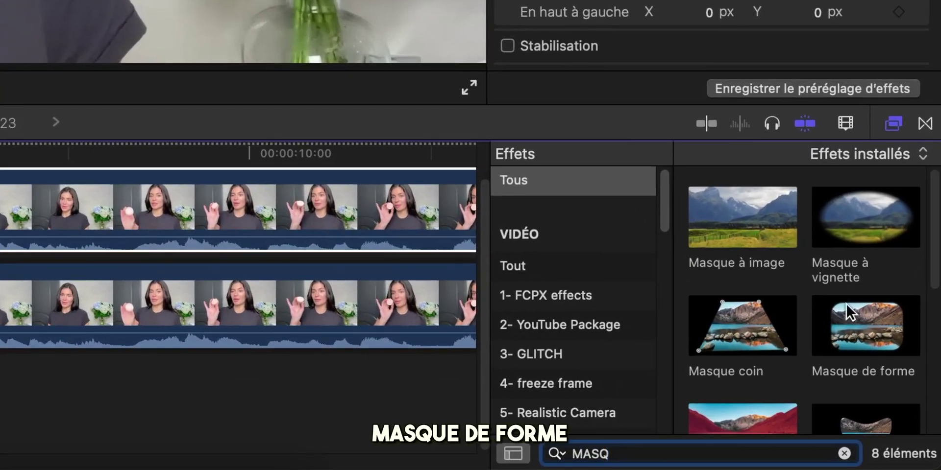
pyautogui.moveTo(837, 301)
pyautogui.mouseDown()
pyautogui.moveTo(418, 354)
pyautogui.moveTo(413, 386)
pyautogui.mouseUp()
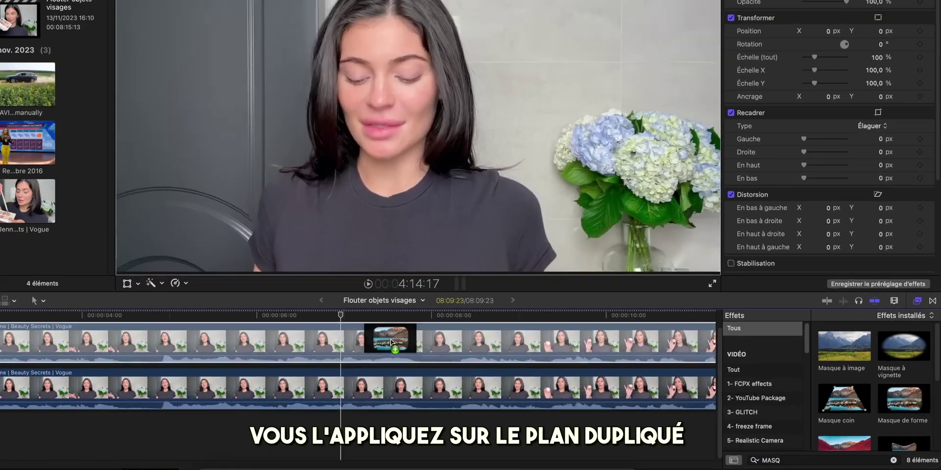
pyautogui.click(822, 459)
pyautogui.write('GAUSS')
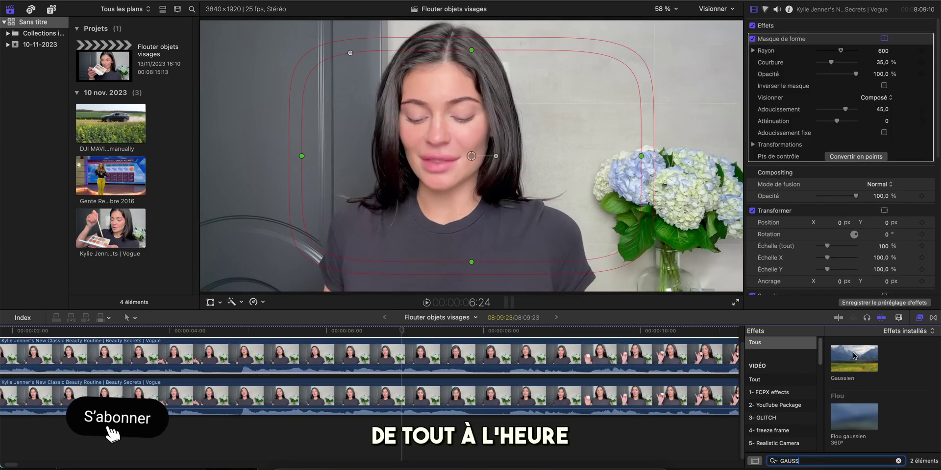
pyautogui.moveTo(851, 360); pyautogui.dragTo(431, 360)
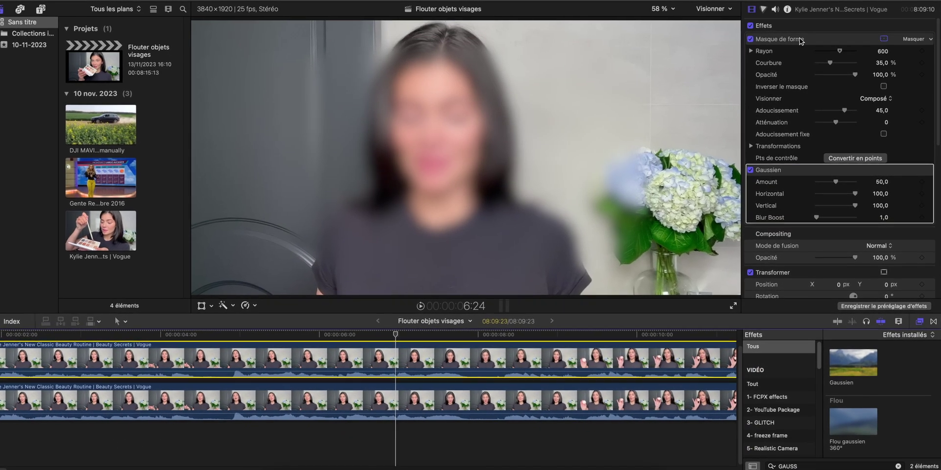
# Step: Move, shrink and round the shape mask into a Courbure 100 % oval covering the face
pyautogui.click(800, 41)
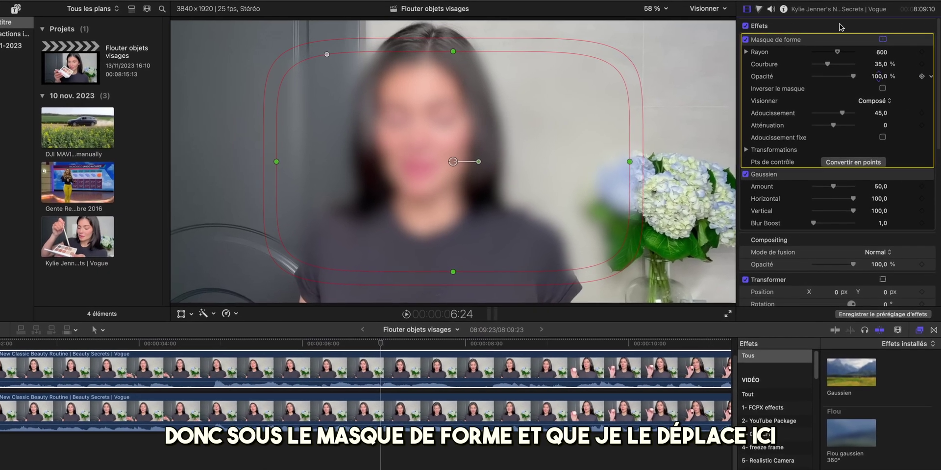
pyautogui.moveTo(435, 183)
pyautogui.mouseDown()
pyautogui.moveTo(253, 278)
pyautogui.moveTo(541, 276)
pyautogui.moveTo(196, 164)
pyautogui.moveTo(226, 184)
pyautogui.moveTo(294, 184)
pyautogui.mouseUp()
pyautogui.moveTo(362, 56); pyautogui.dragTo(336, 118)
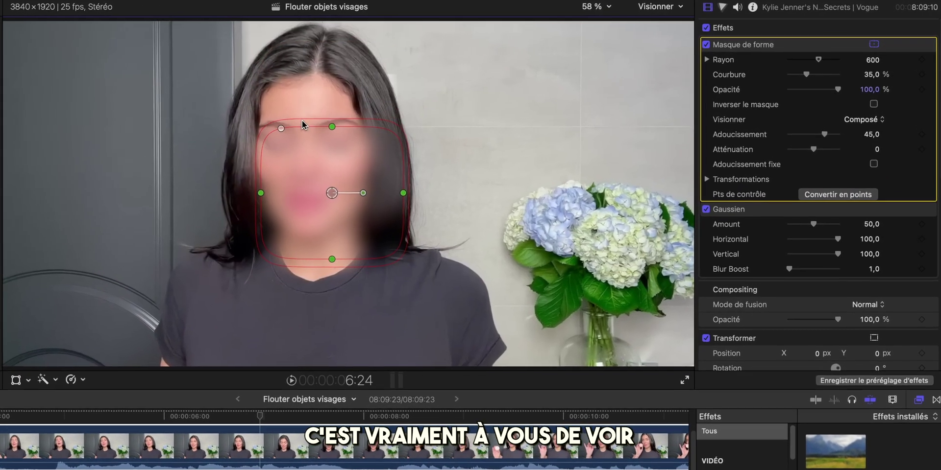
pyautogui.moveTo(281, 129)
pyautogui.mouseDown()
pyautogui.moveTo(223, 125)
pyautogui.moveTo(294, 132)
pyautogui.mouseUp()
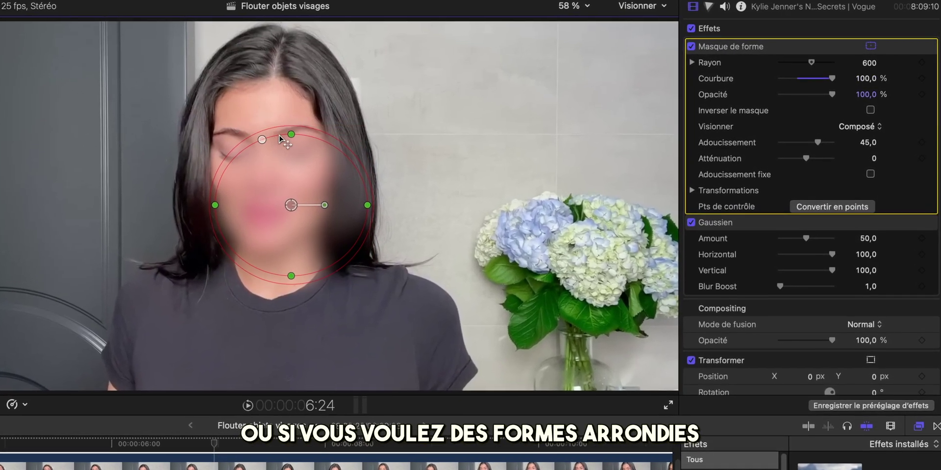
pyautogui.moveTo(458, 221); pyautogui.dragTo(440, 182)
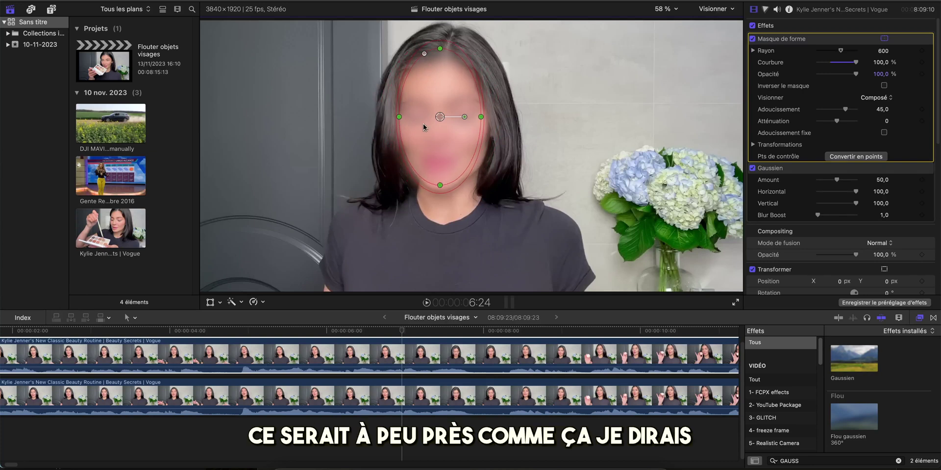
pyautogui.moveTo(485, 126); pyautogui.dragTo(490, 126)
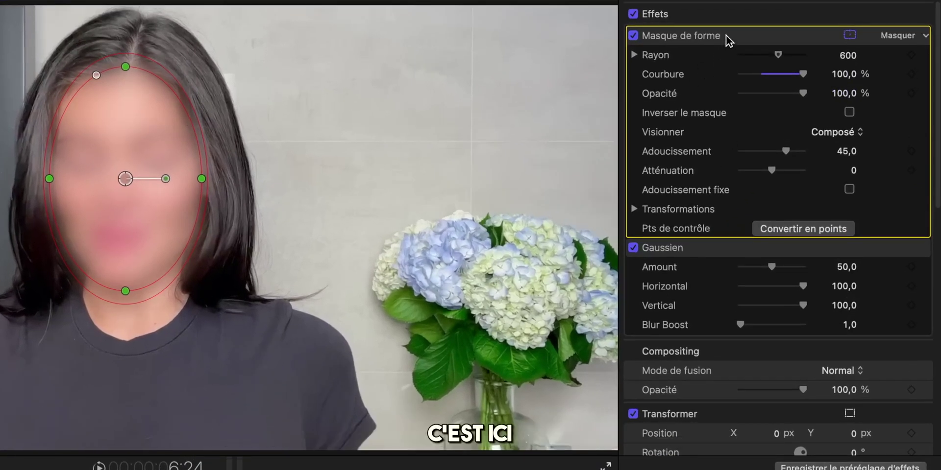
# Step: Lower the face blur's Gaussien Amount from 50 to 26,79
pyautogui.click(718, 249)
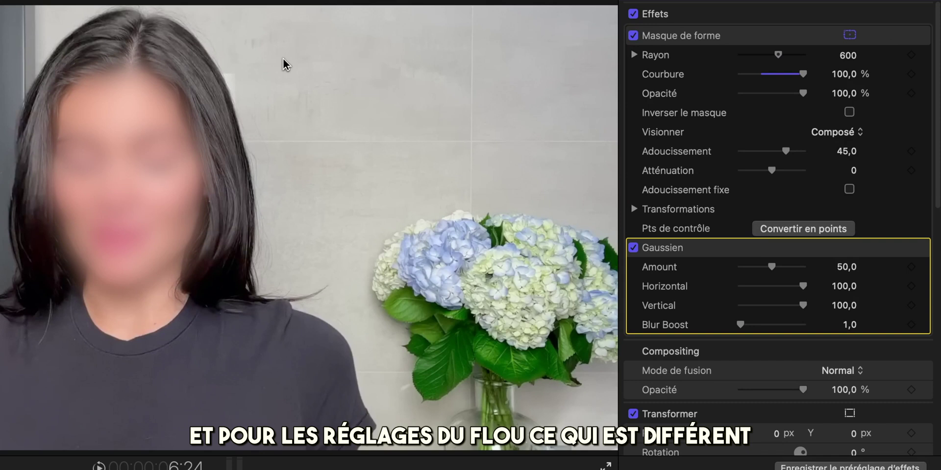
pyautogui.moveTo(773, 270); pyautogui.dragTo(759, 269)
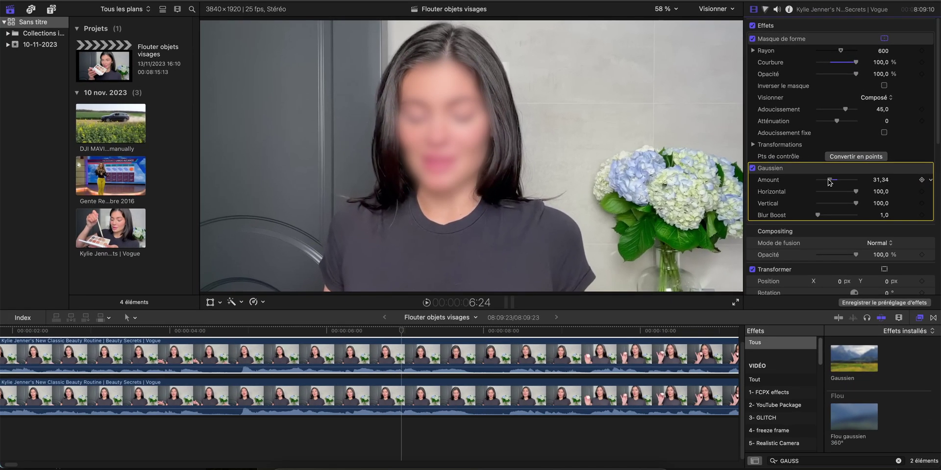
pyautogui.moveTo(830, 182); pyautogui.dragTo(828, 180)
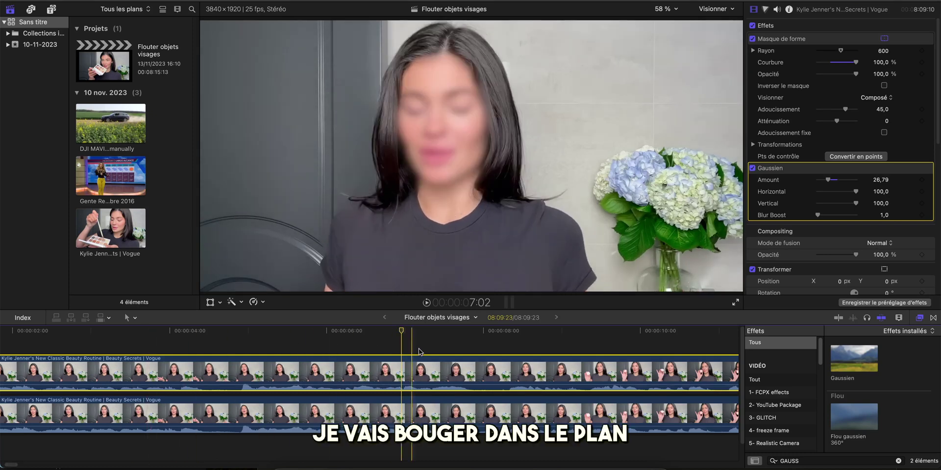
# Step: At around the 10-second mark, drag the oval mask back over the whole face
pyautogui.click(642, 358)
pyautogui.click(819, 39)
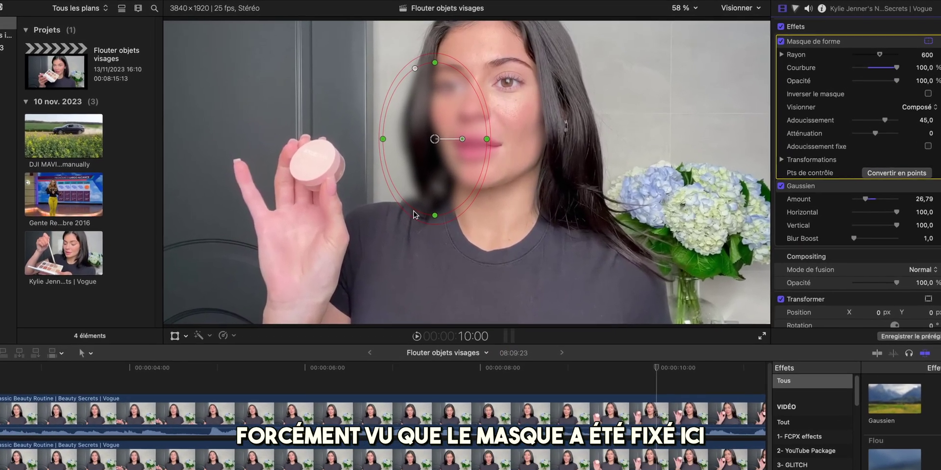
pyautogui.moveTo(413, 215); pyautogui.dragTo(473, 145)
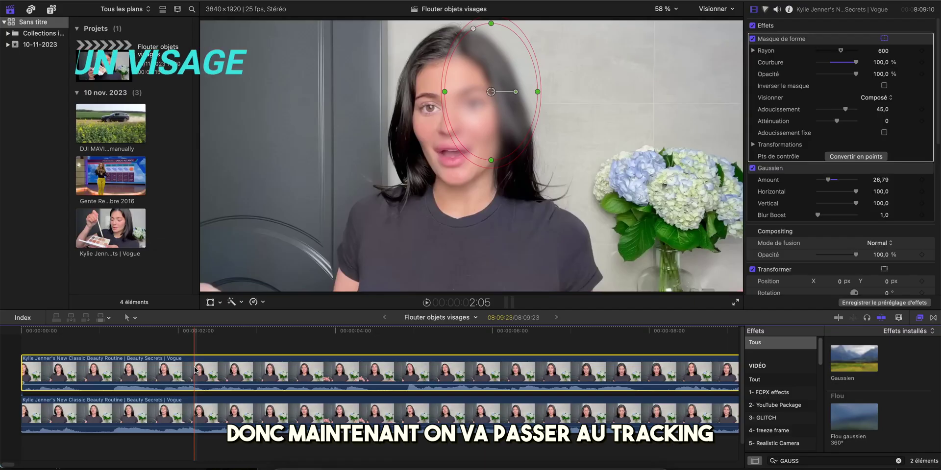
# Step: Delete the duplicate clip and drop Gaussien onto the detected face in the viewer for tracking
pyautogui.press('Delete')
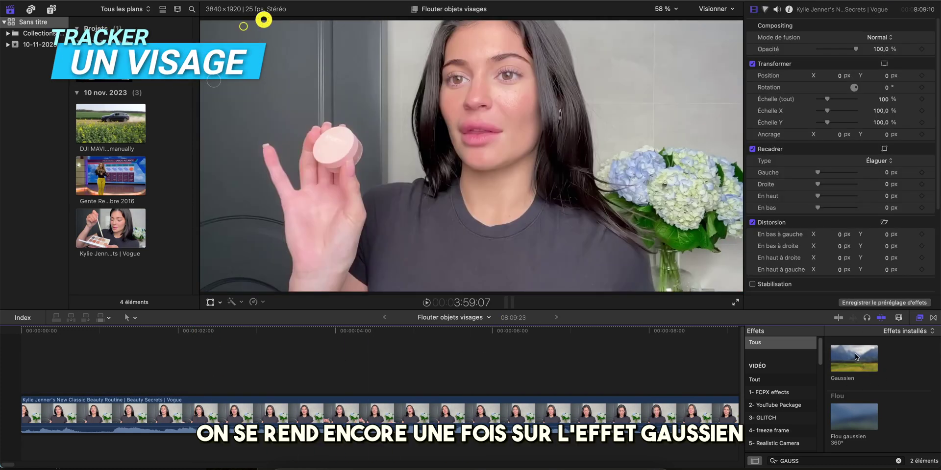
pyautogui.moveTo(855, 354); pyautogui.dragTo(783, 356)
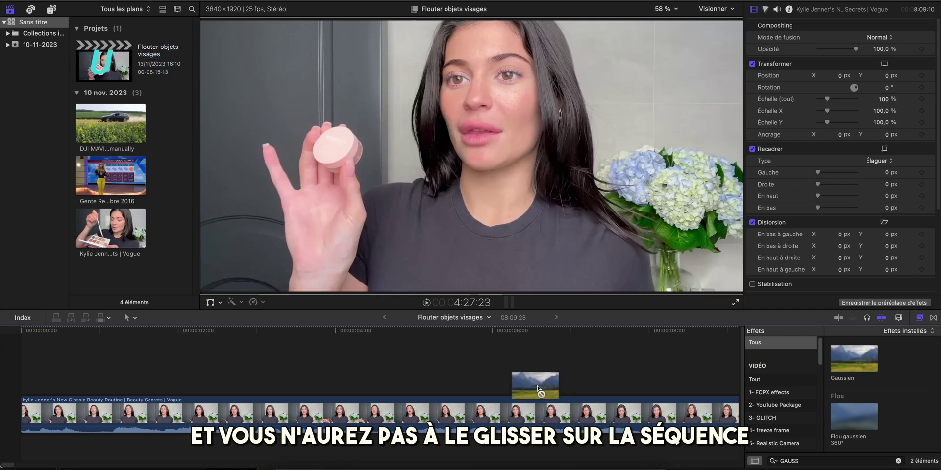
pyautogui.moveTo(538, 389); pyautogui.dragTo(675, 163)
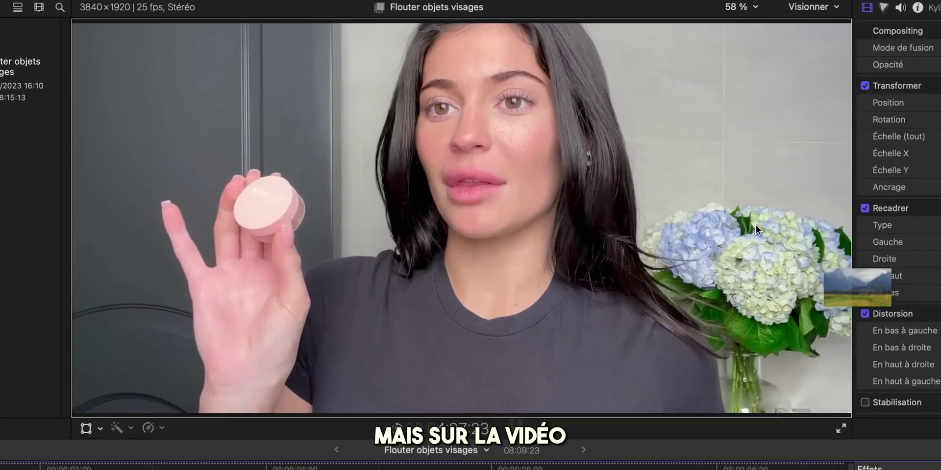
pyautogui.moveTo(756, 226); pyautogui.dragTo(515, 156)
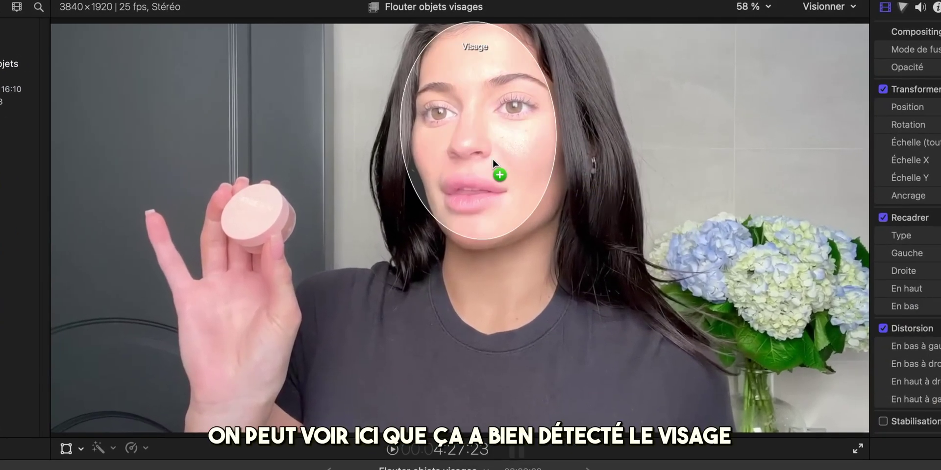
pyautogui.moveTo(492, 159)
pyautogui.mouseDown()
pyautogui.moveTo(294, 260)
pyautogui.moveTo(261, 216)
pyautogui.moveTo(505, 122)
pyautogui.mouseUp()
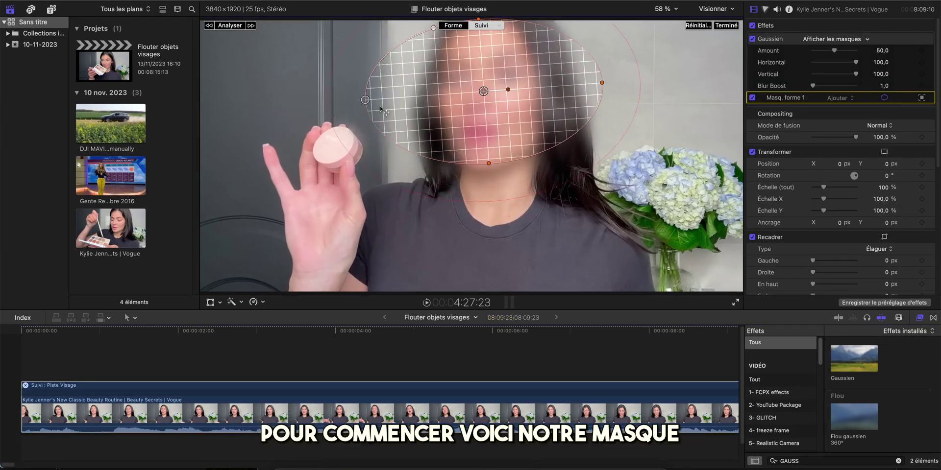
# Step: Narrow and shorten the tracked oval to fit the face, hide its outline, keep Blur Boost 1,0
pyautogui.moveTo(381, 109); pyautogui.dragTo(434, 115)
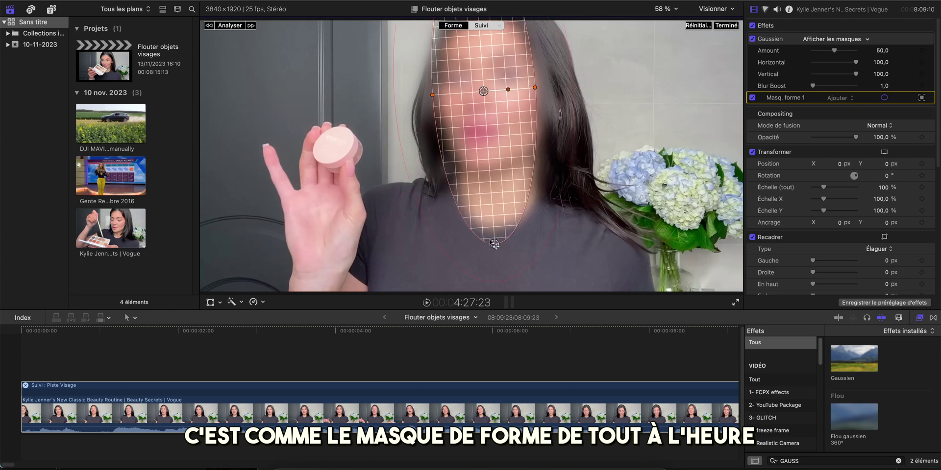
pyautogui.moveTo(494, 244); pyautogui.dragTo(487, 139)
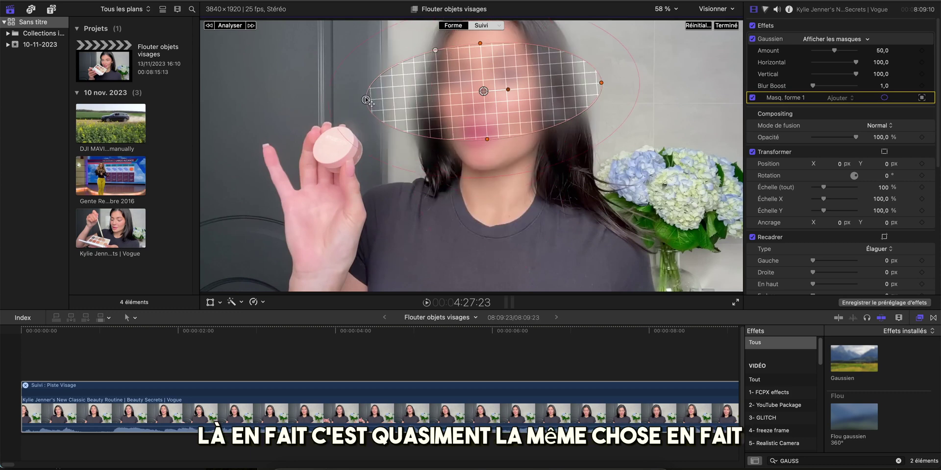
pyautogui.moveTo(366, 100); pyautogui.dragTo(446, 95)
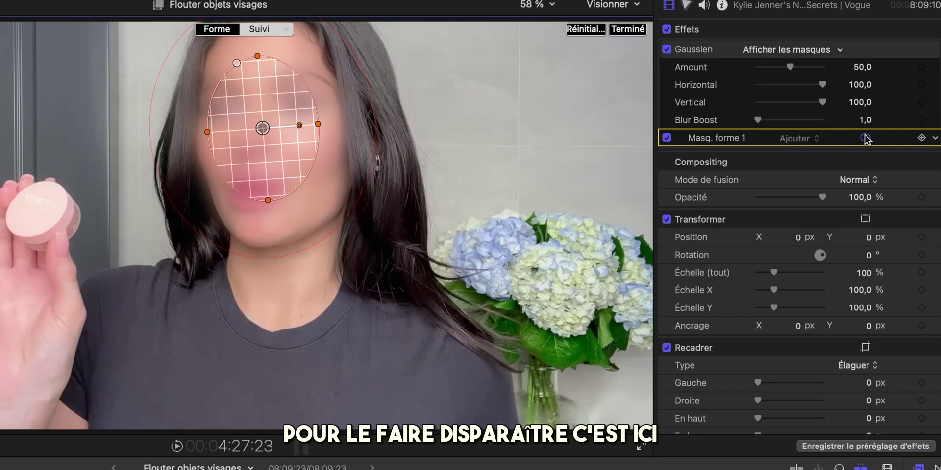
pyautogui.click(865, 139)
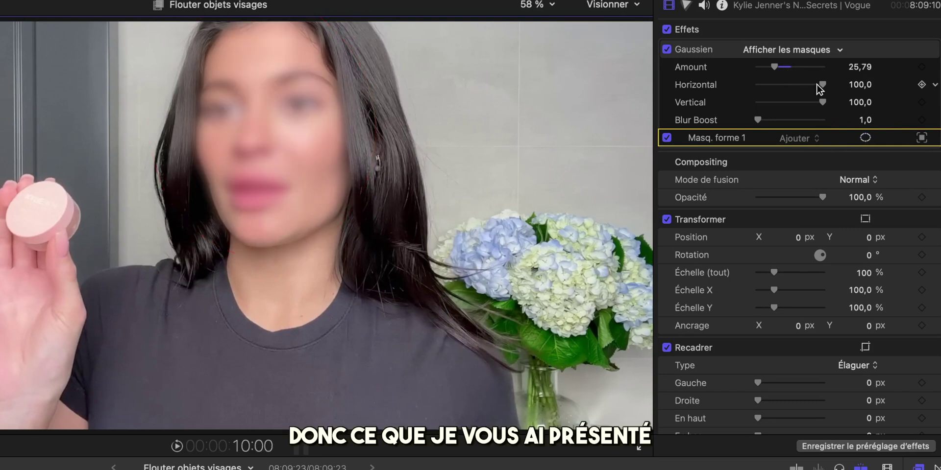
pyautogui.moveTo(757, 120); pyautogui.dragTo(772, 119)
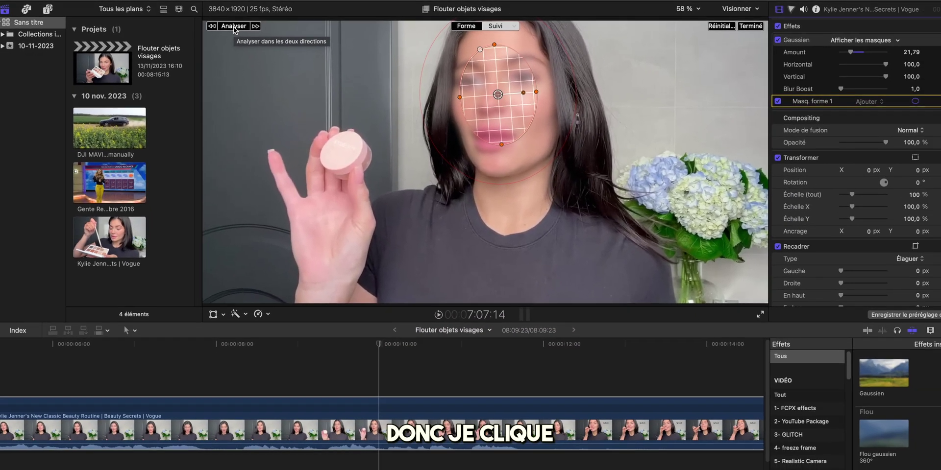
# Step: Analyse the face mask for tracking, then play to about 25 seconds to check the blur
pyautogui.click(230, 25)
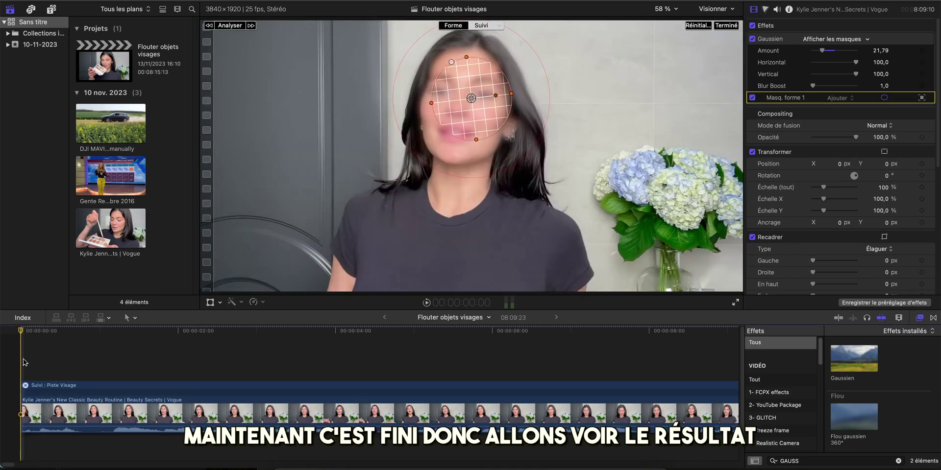
pyautogui.press('space')
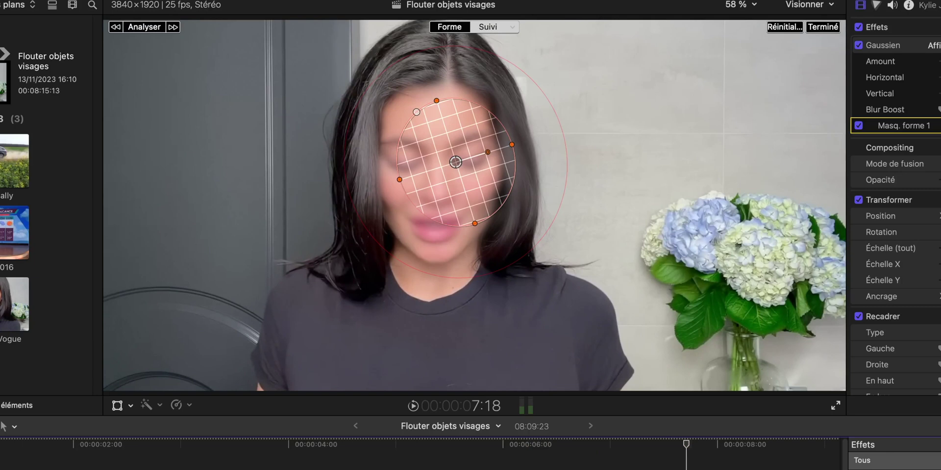
pyautogui.press('space')
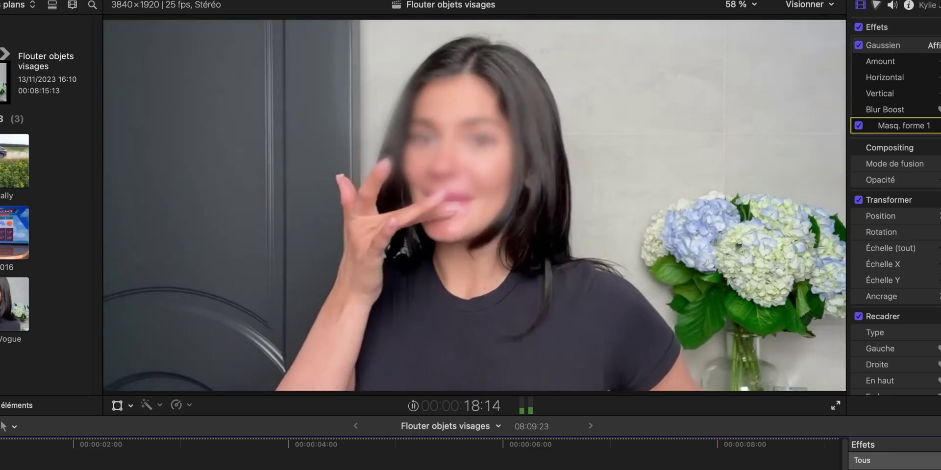
pyautogui.press('space')
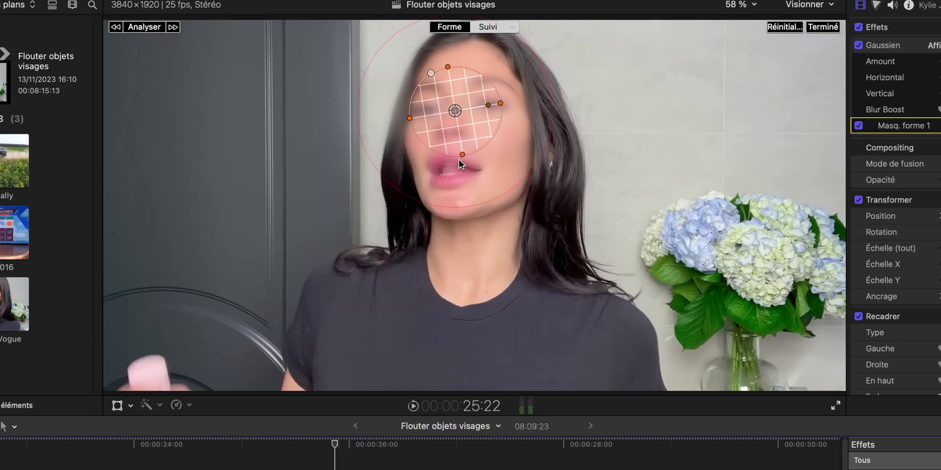
# Step: Stretch and tilt the face mask to cover the mouth, then re-run the tracking analysis
pyautogui.moveTo(462, 154); pyautogui.dragTo(463, 163)
pyautogui.moveTo(491, 135)
pyautogui.mouseDown()
pyautogui.moveTo(495, 128)
pyautogui.moveTo(481, 145)
pyautogui.mouseUp()
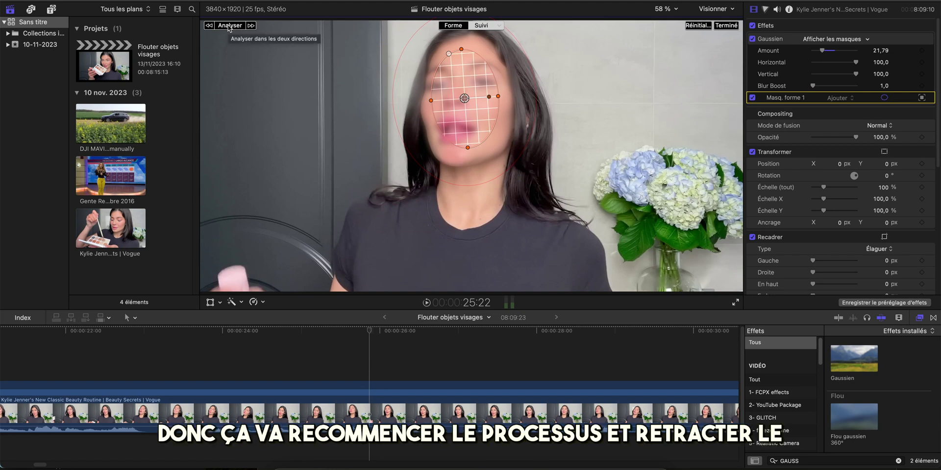
pyautogui.click(229, 27)
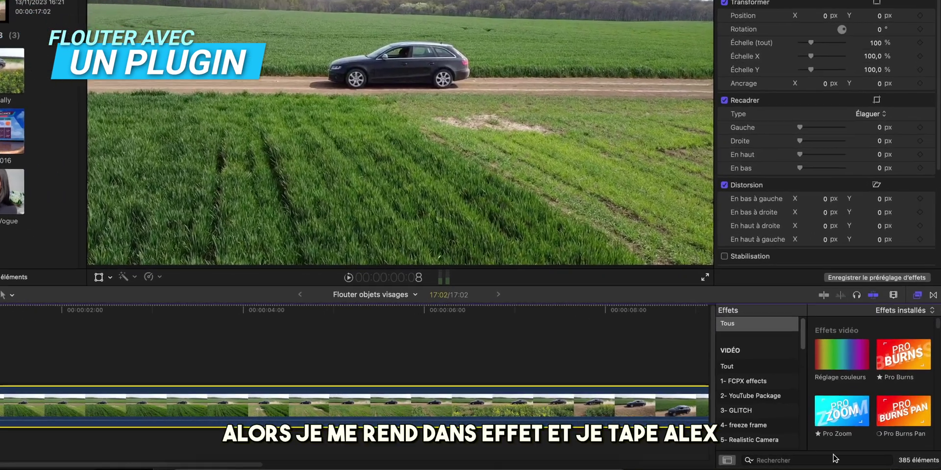
# Step: Search the effects for 'EX' and apply Alex4D Blurred Coloured Glass to the drone car clip
pyautogui.click(848, 459)
pyautogui.write('EX')
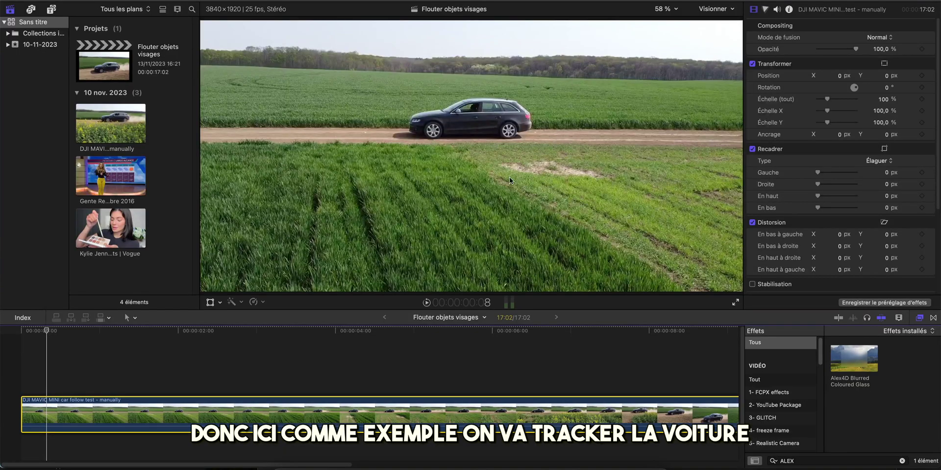
pyautogui.moveTo(853, 359); pyautogui.dragTo(480, 127)
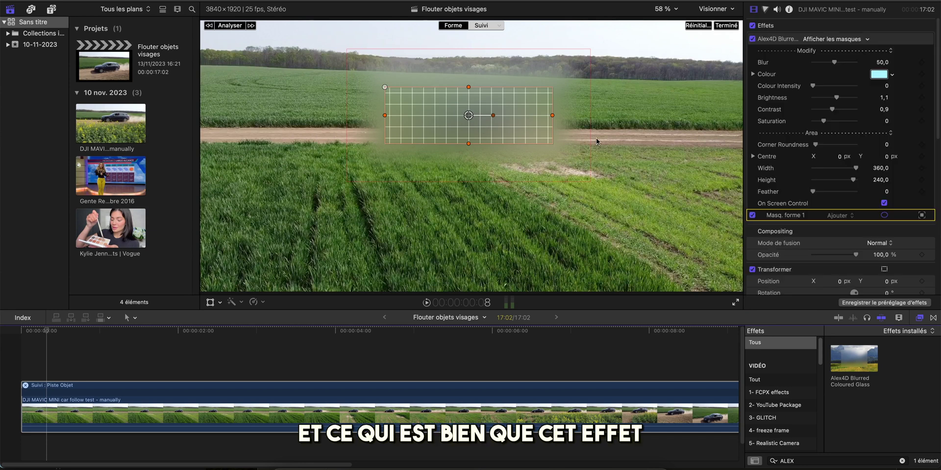
# Step: Lower the glass Blur, set Feather 64, raise Colour Intensity to 0,42 and tint it white
pyautogui.click(780, 40)
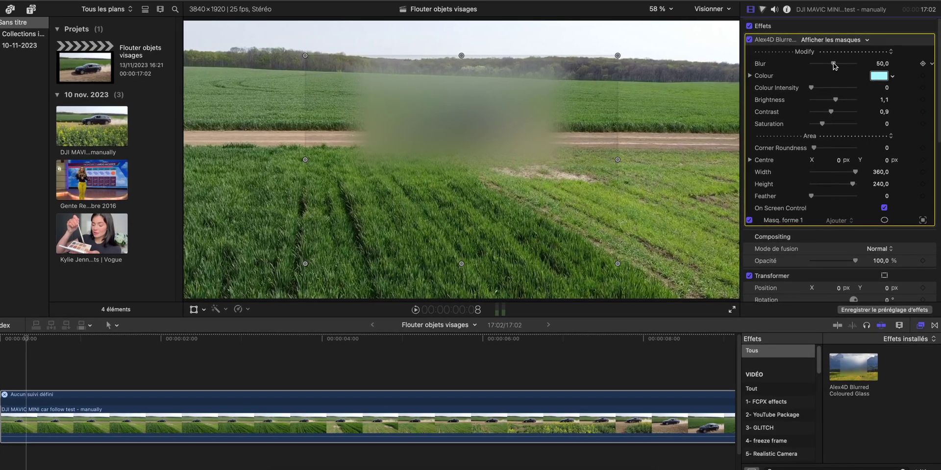
pyautogui.moveTo(835, 63); pyautogui.dragTo(819, 64)
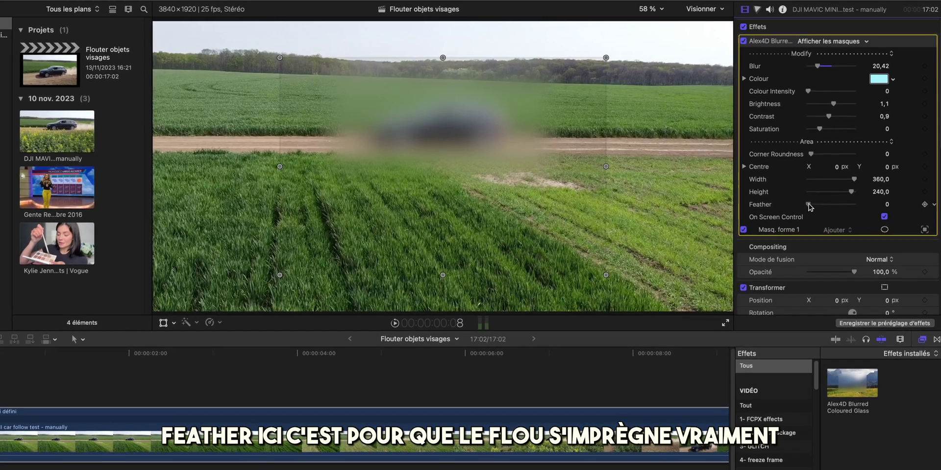
pyautogui.moveTo(808, 204); pyautogui.dragTo(854, 205)
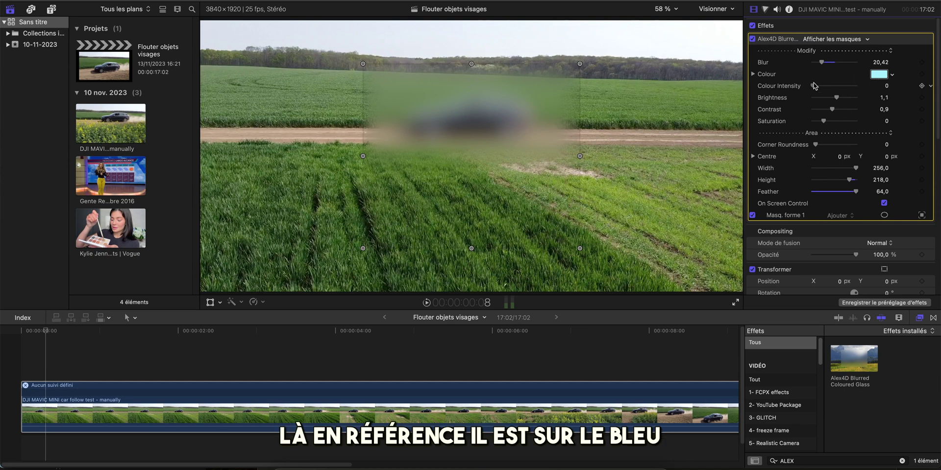
pyautogui.moveTo(827, 86); pyautogui.dragTo(831, 86)
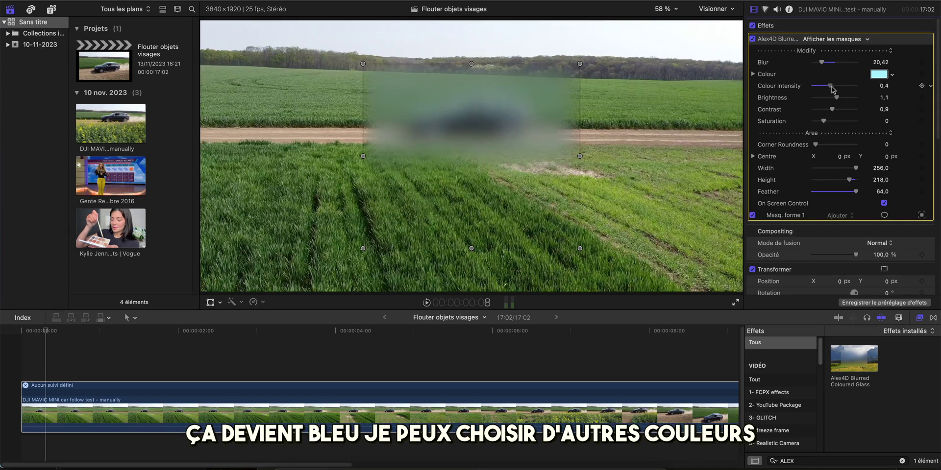
pyautogui.click(880, 75)
pyautogui.moveTo(479, 277); pyautogui.dragTo(449, 316)
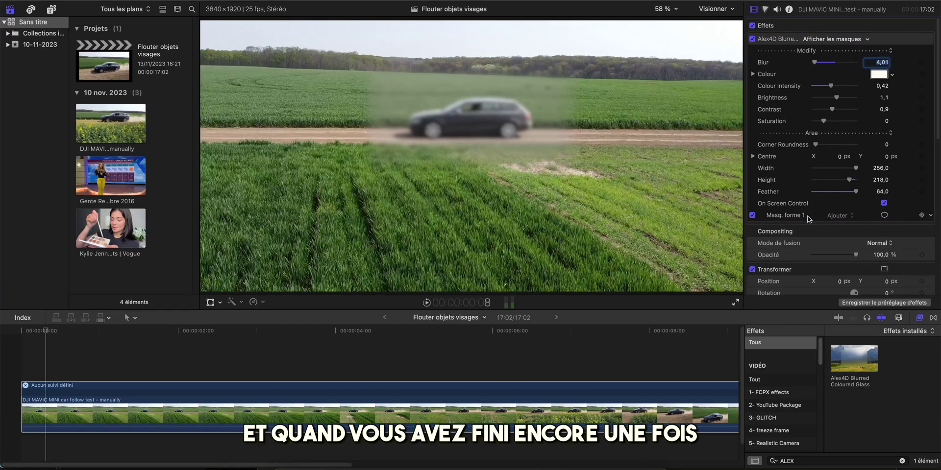
# Step: Motion-track the car with Masq. forme 1 and play the clip to check it
pyautogui.click(796, 216)
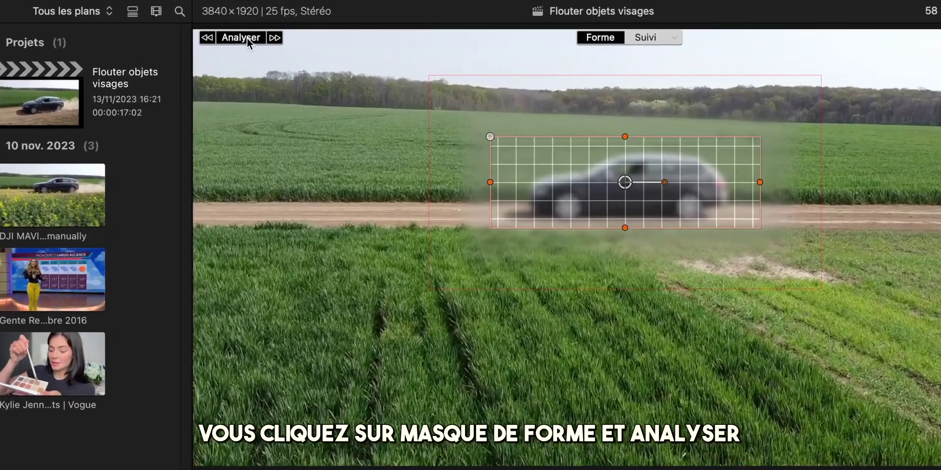
pyautogui.click(233, 26)
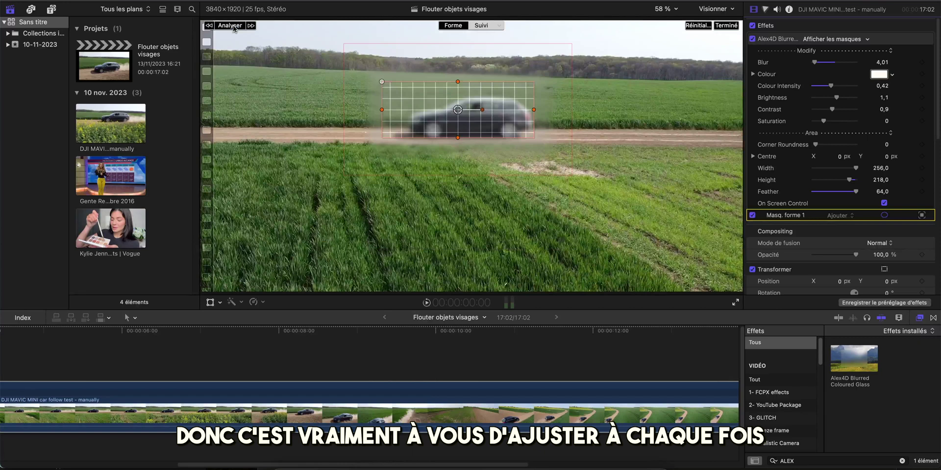
pyautogui.press('space')
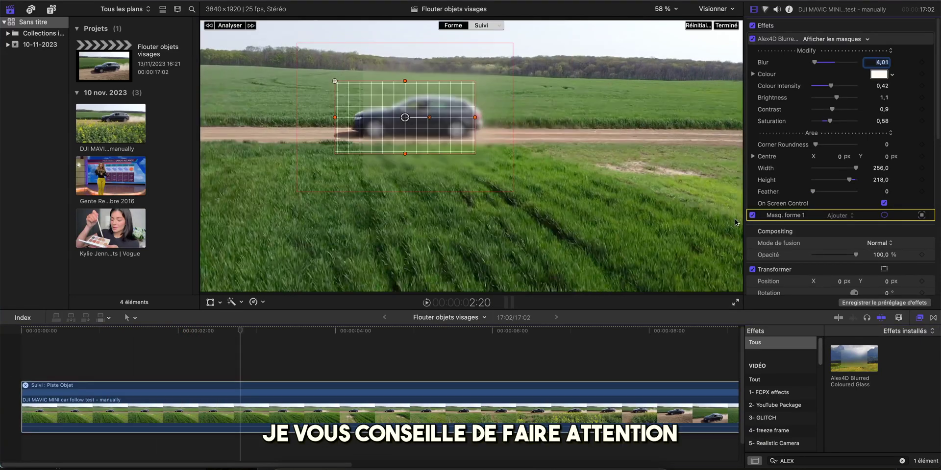
# Step: Nudge the blur area up-left over the car and re-run the tracking
pyautogui.click(786, 41)
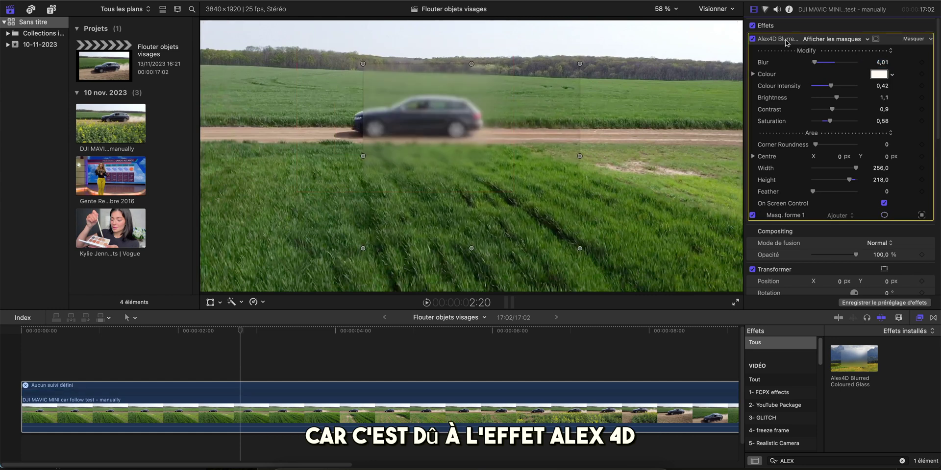
pyautogui.moveTo(492, 175); pyautogui.dragTo(440, 150)
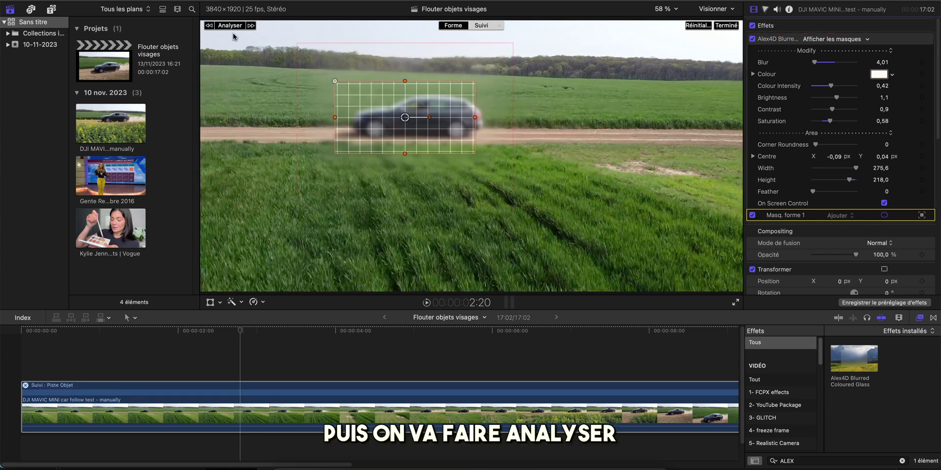
pyautogui.click(234, 29)
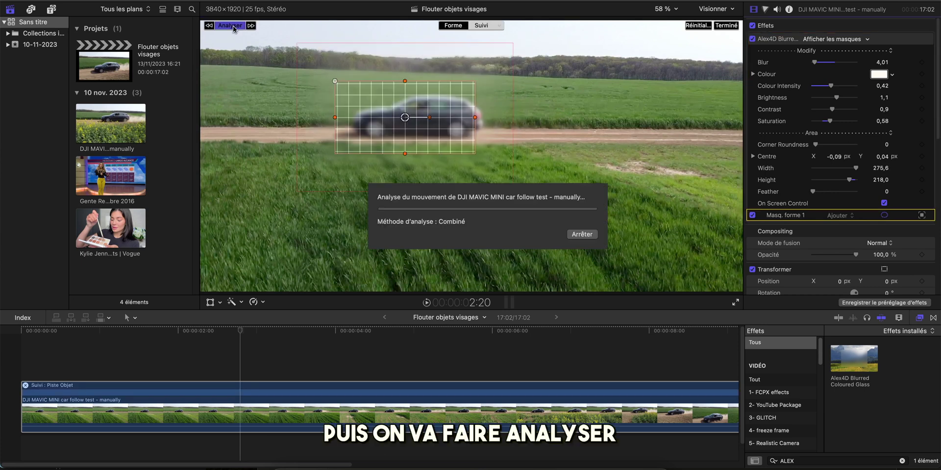